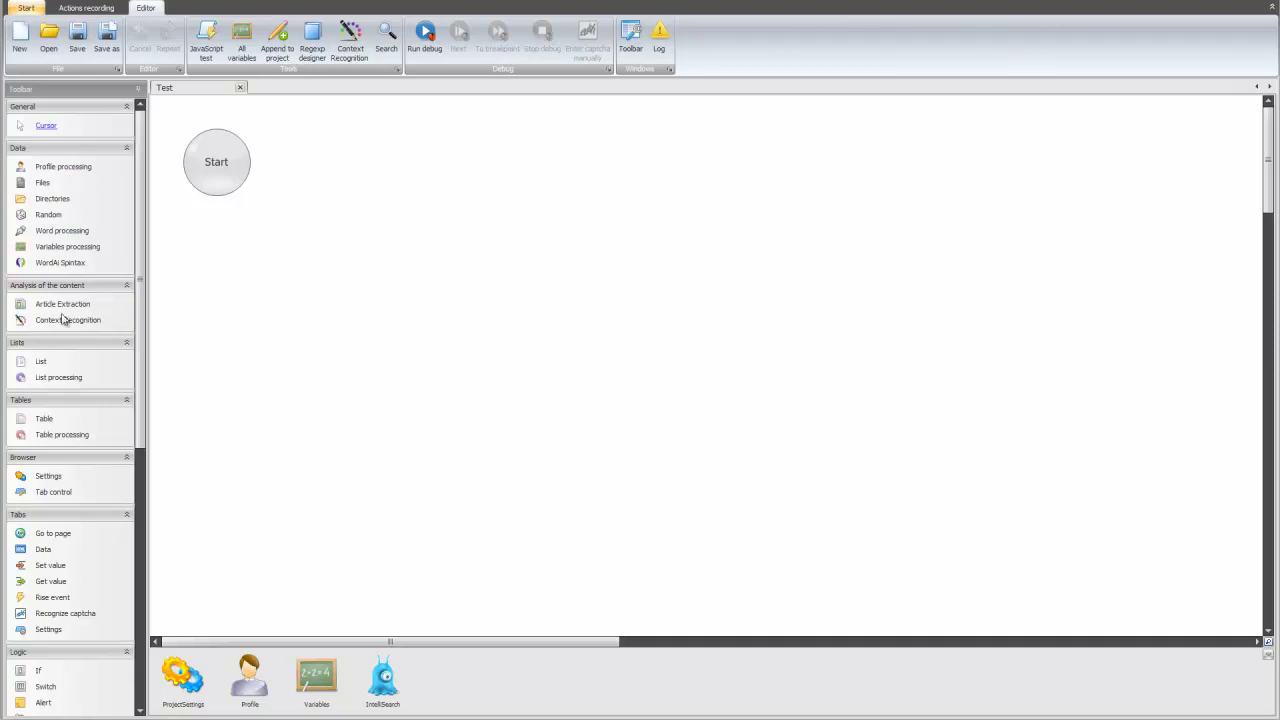
Place a List processing action below and right of Start, and add a List to the project
{"action": "left_click_drag", "start_coordinate": [148, 358], "coordinate": [152, 285]}
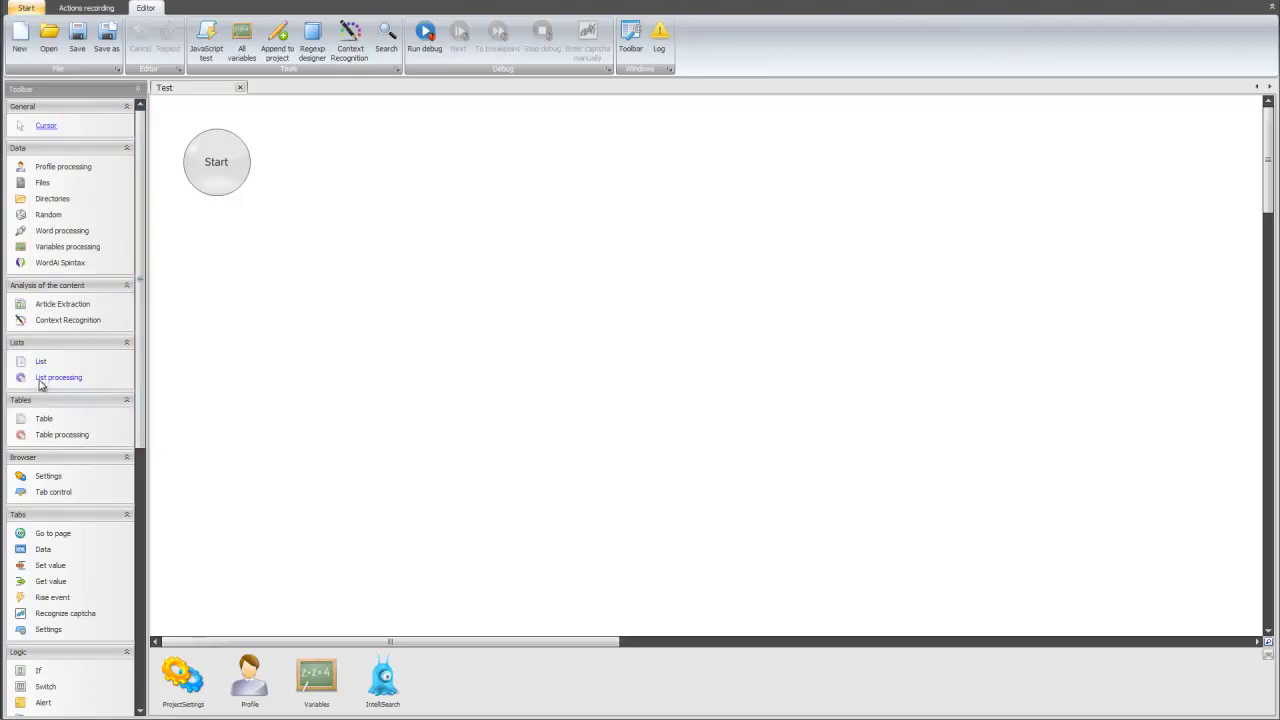
{"action": "left_click_drag", "start_coordinate": [40, 385], "coordinate": [309, 248]}
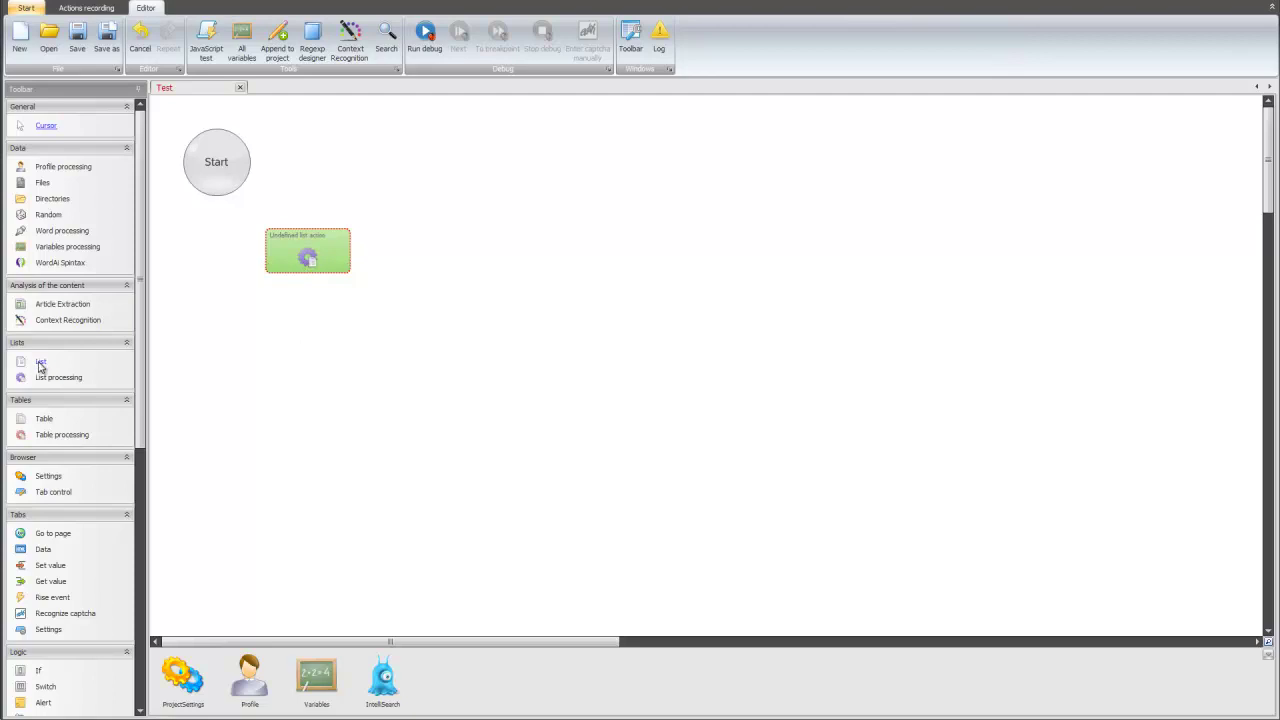
{"action": "left_click_drag", "start_coordinate": [40, 366], "coordinate": [261, 392]}
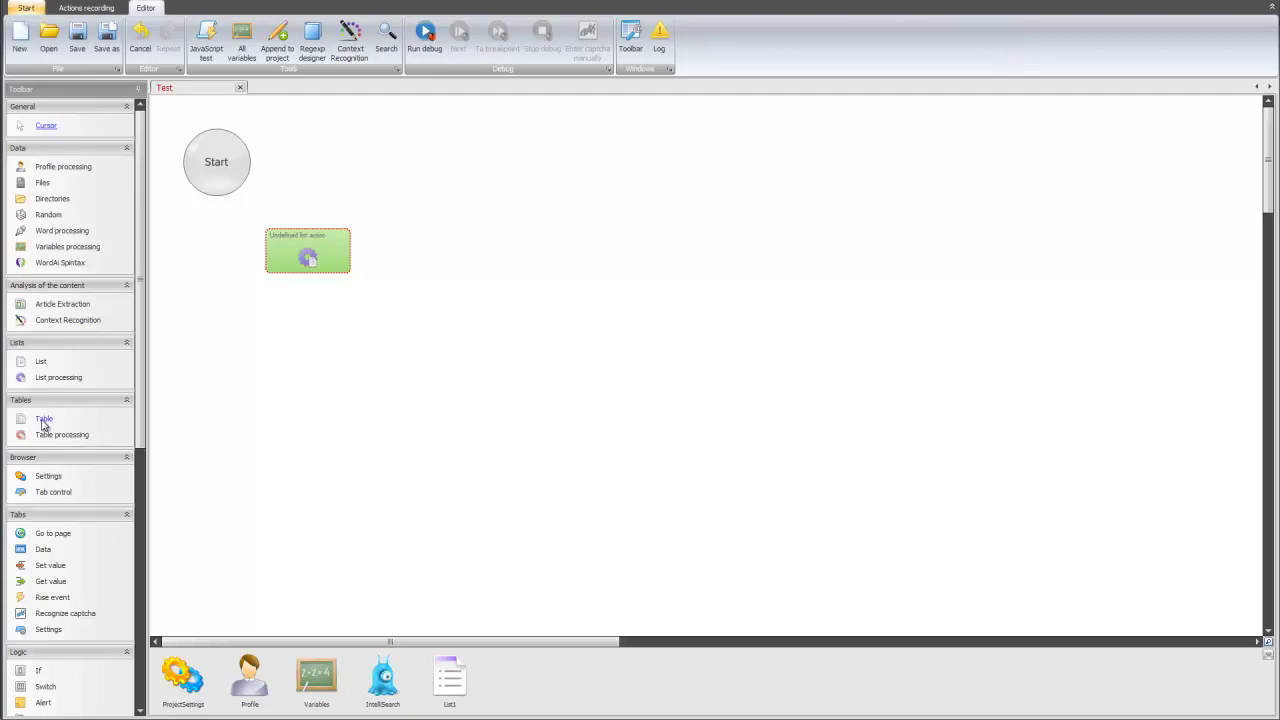
Stack Table processing, Recognize captcha, Alert and Mouse emulation actions in that order beneath the list action to form one group
{"action": "left_click_drag", "start_coordinate": [43, 437], "coordinate": [290, 308]}
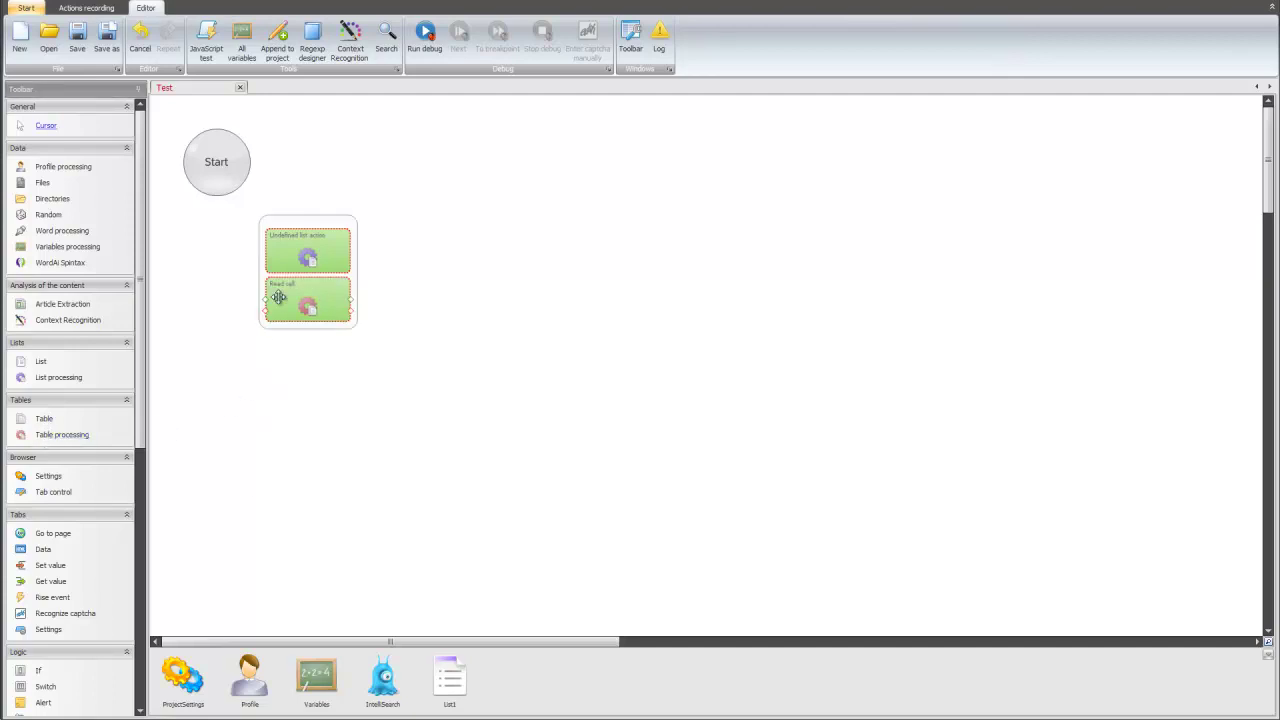
{"action": "scroll", "coordinate": [77, 428], "scroll_direction": "down", "scroll_amount": 5}
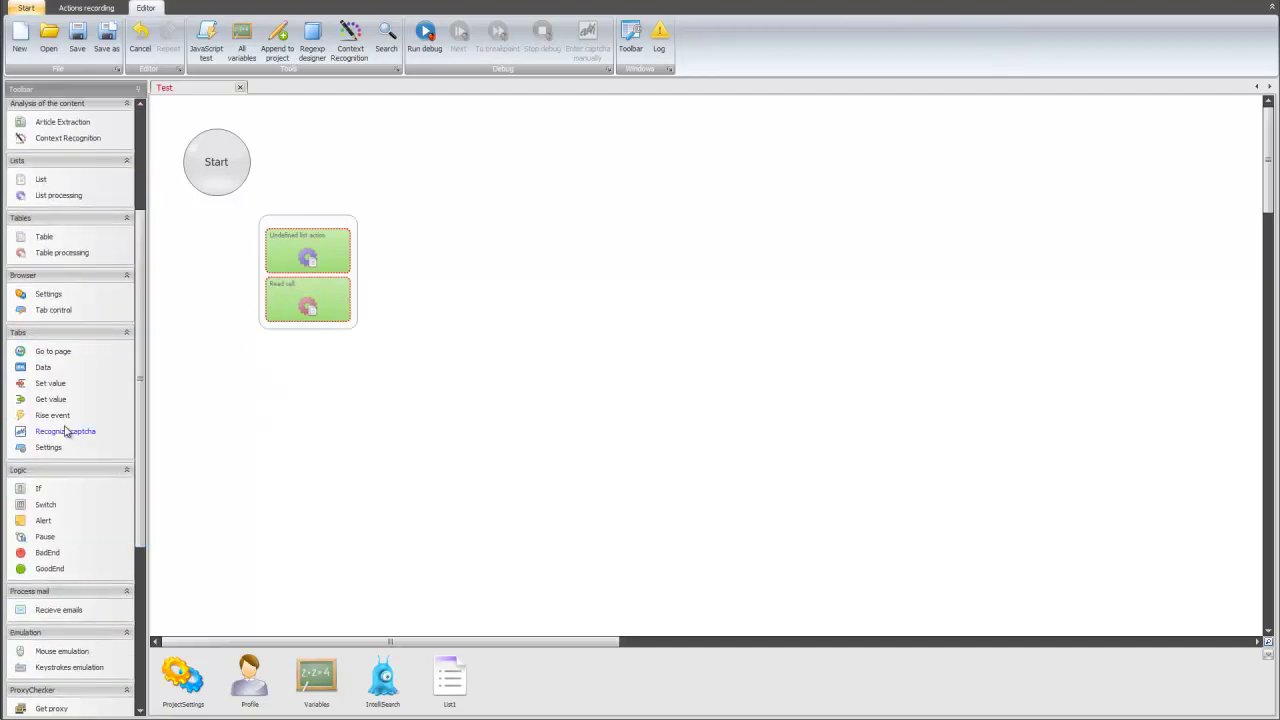
{"action": "left_click_drag", "start_coordinate": [77, 430], "coordinate": [290, 343]}
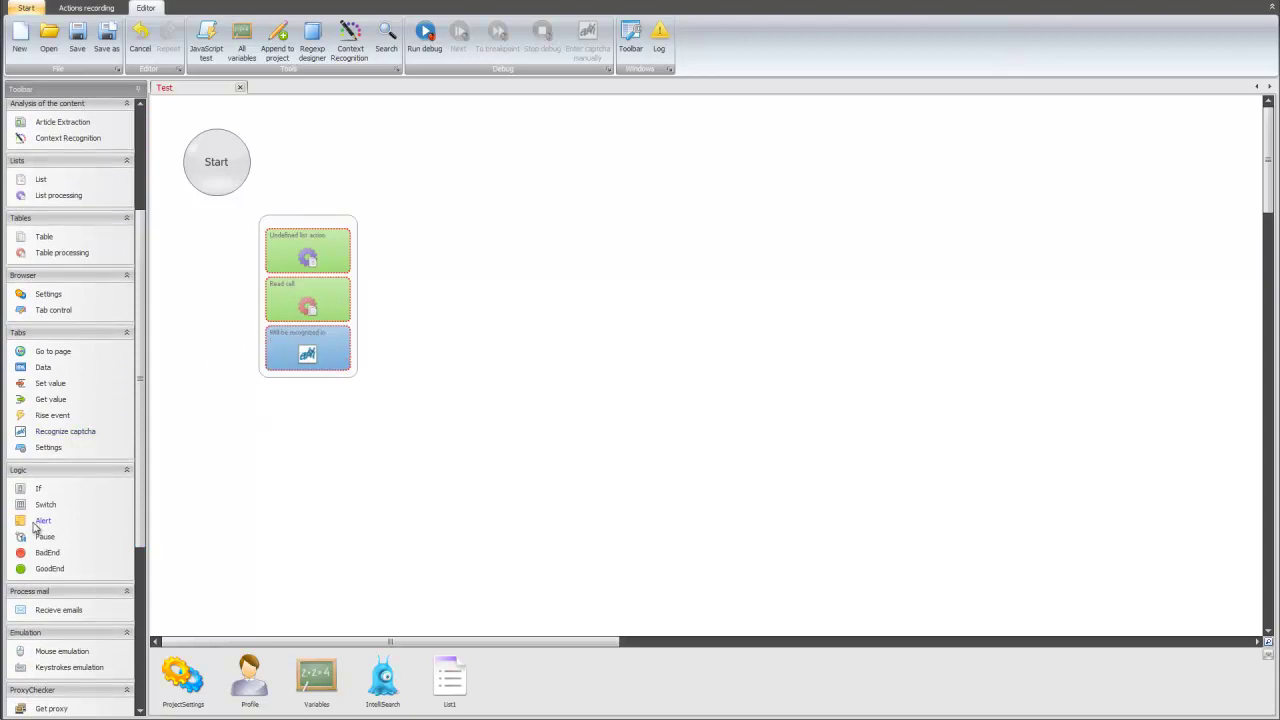
{"action": "left_click_drag", "start_coordinate": [35, 528], "coordinate": [295, 398]}
{"action": "scroll", "coordinate": [141, 516], "scroll_direction": "down", "scroll_amount": 4}
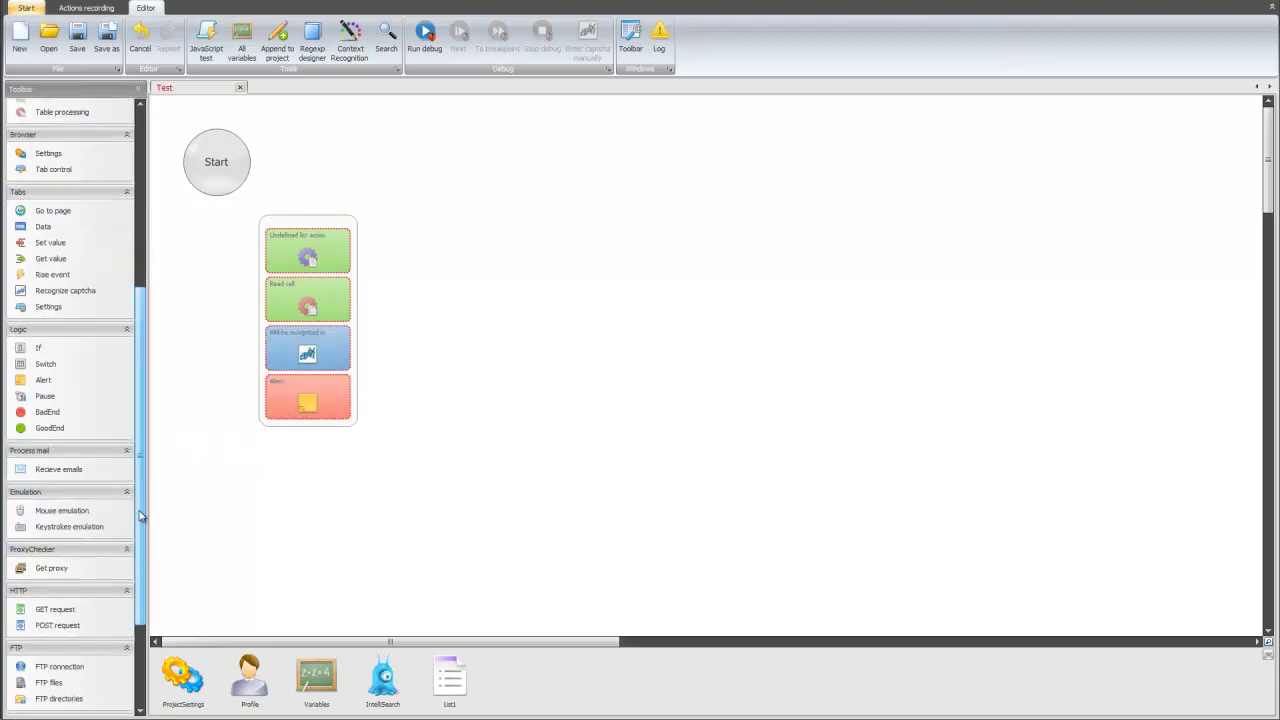
{"action": "left_click_drag", "start_coordinate": [43, 515], "coordinate": [289, 492]}
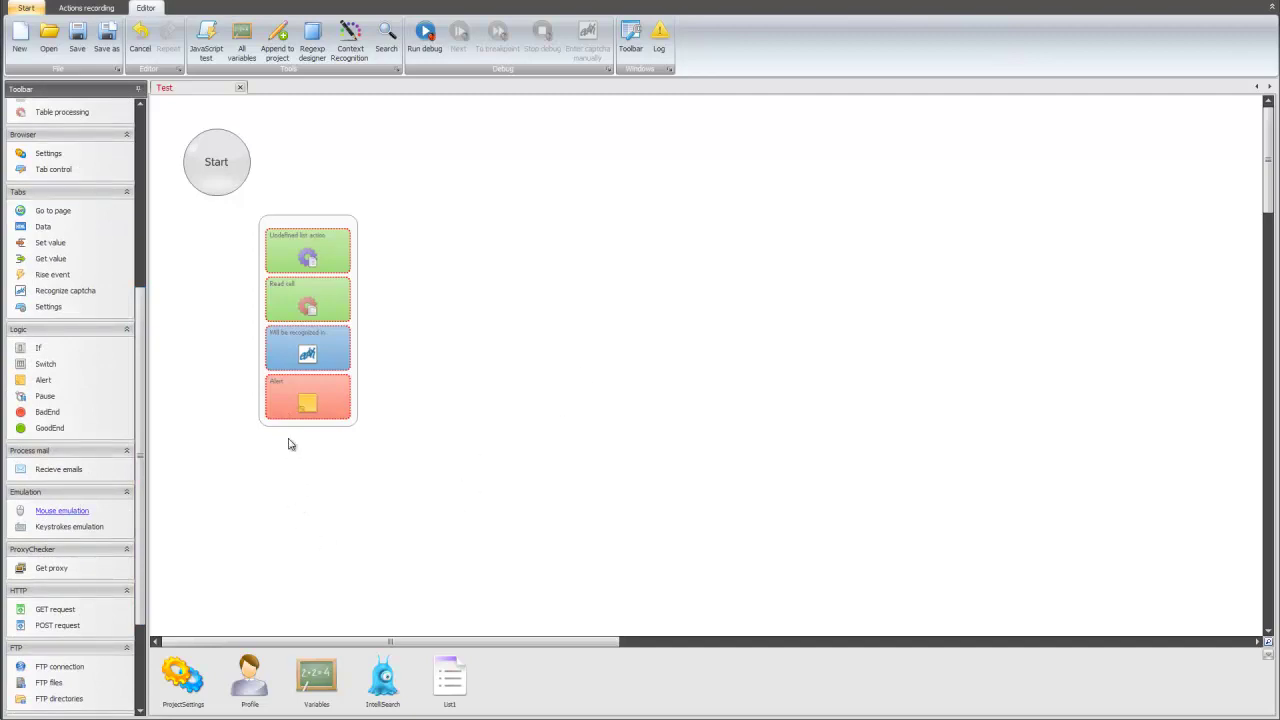
{"action": "left_click_drag", "start_coordinate": [297, 436], "coordinate": [296, 432]}
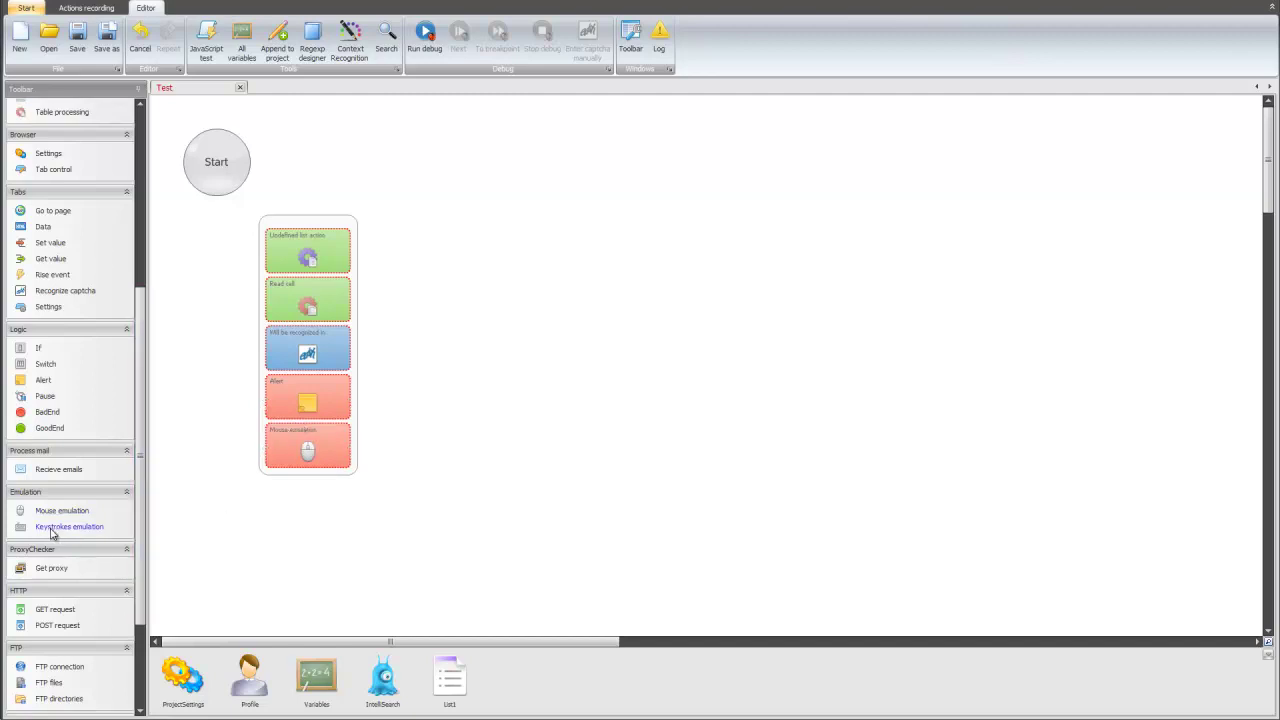
Add a separate Keystrokes emulation action to the right of the action group and reposition both on the canvas
{"action": "left_click_drag", "start_coordinate": [52, 533], "coordinate": [555, 268]}
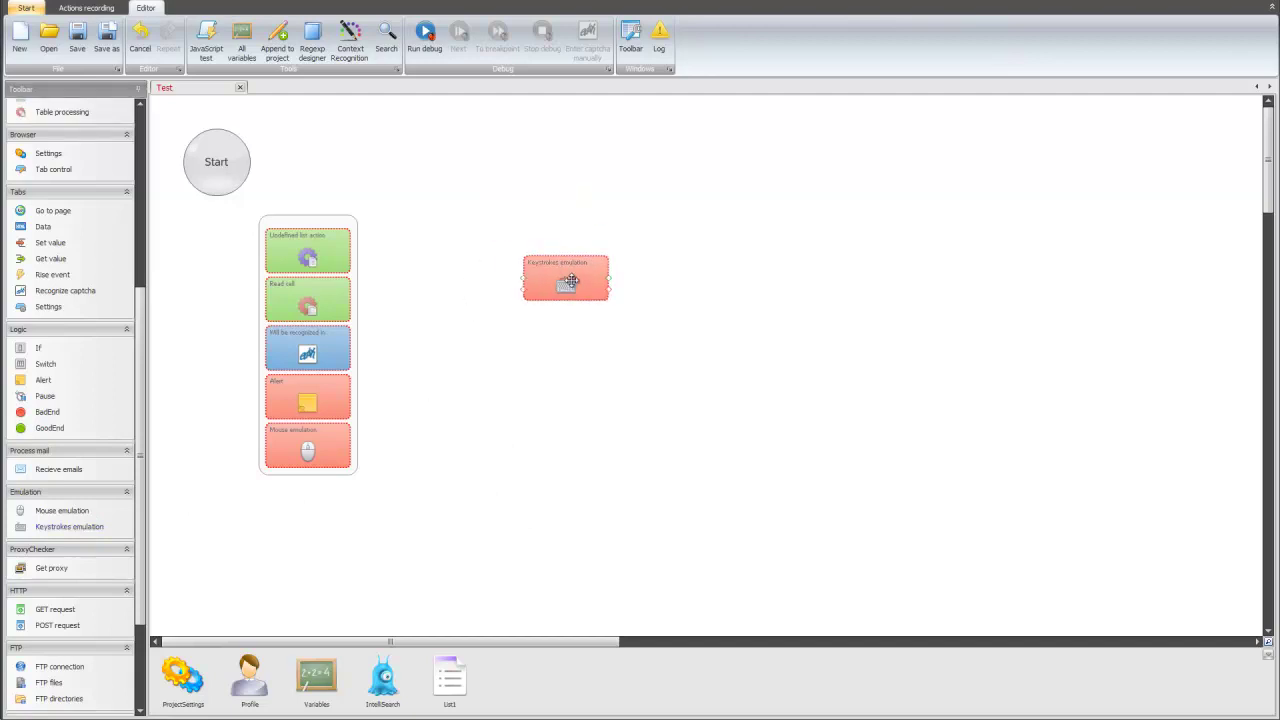
{"action": "left_click_drag", "start_coordinate": [297, 220], "coordinate": [424, 192]}
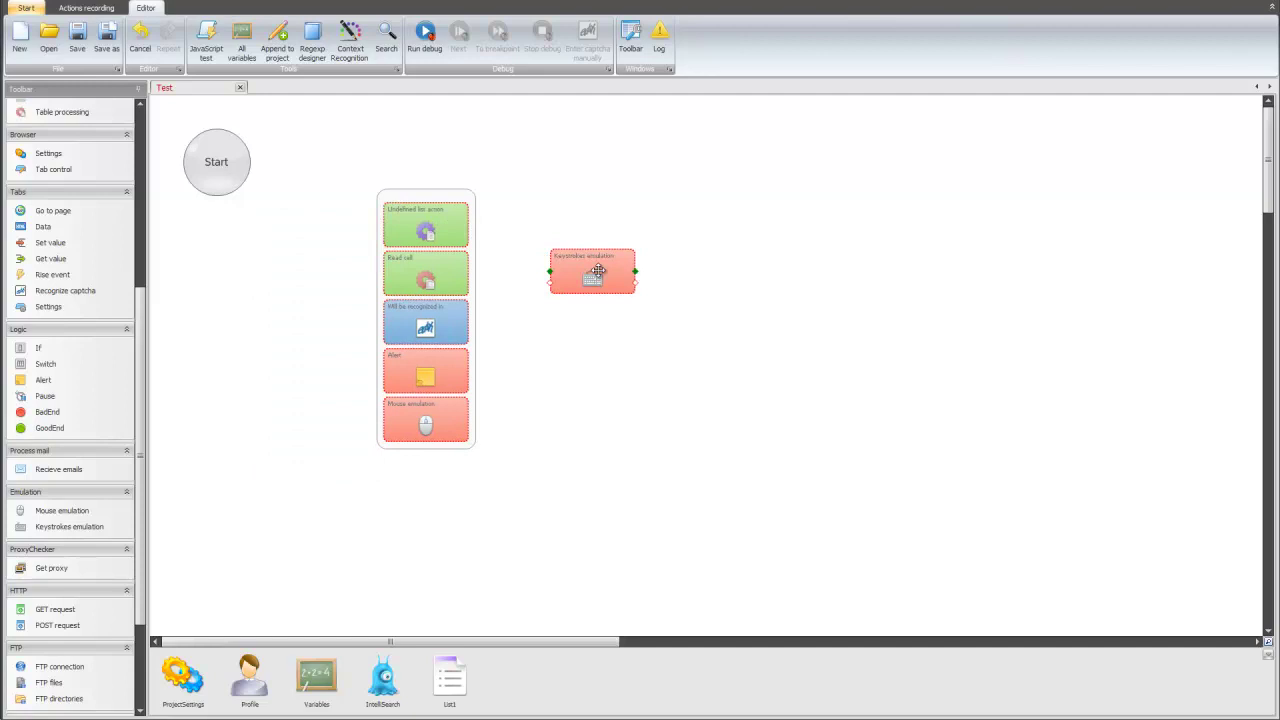
{"action": "left_click_drag", "start_coordinate": [597, 271], "coordinate": [576, 304]}
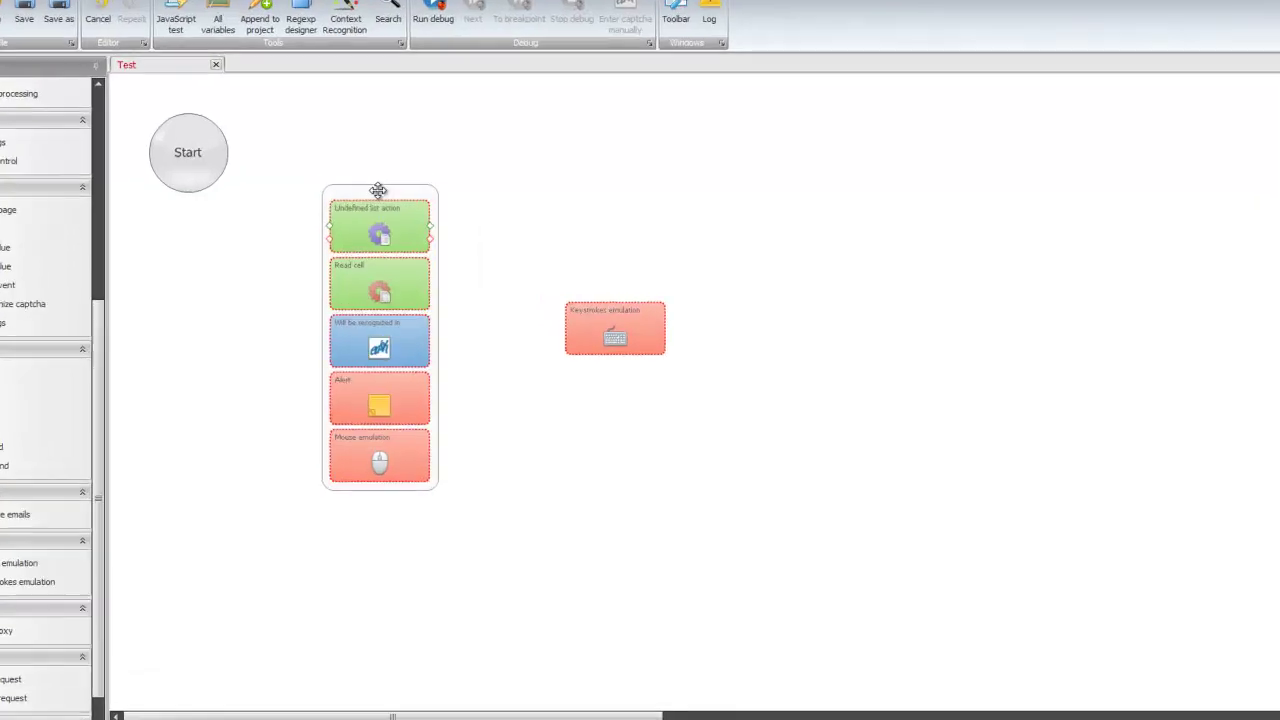
{"action": "left_click_drag", "start_coordinate": [385, 181], "coordinate": [369, 217]}
{"action": "left_click", "coordinate": [403, 569]}
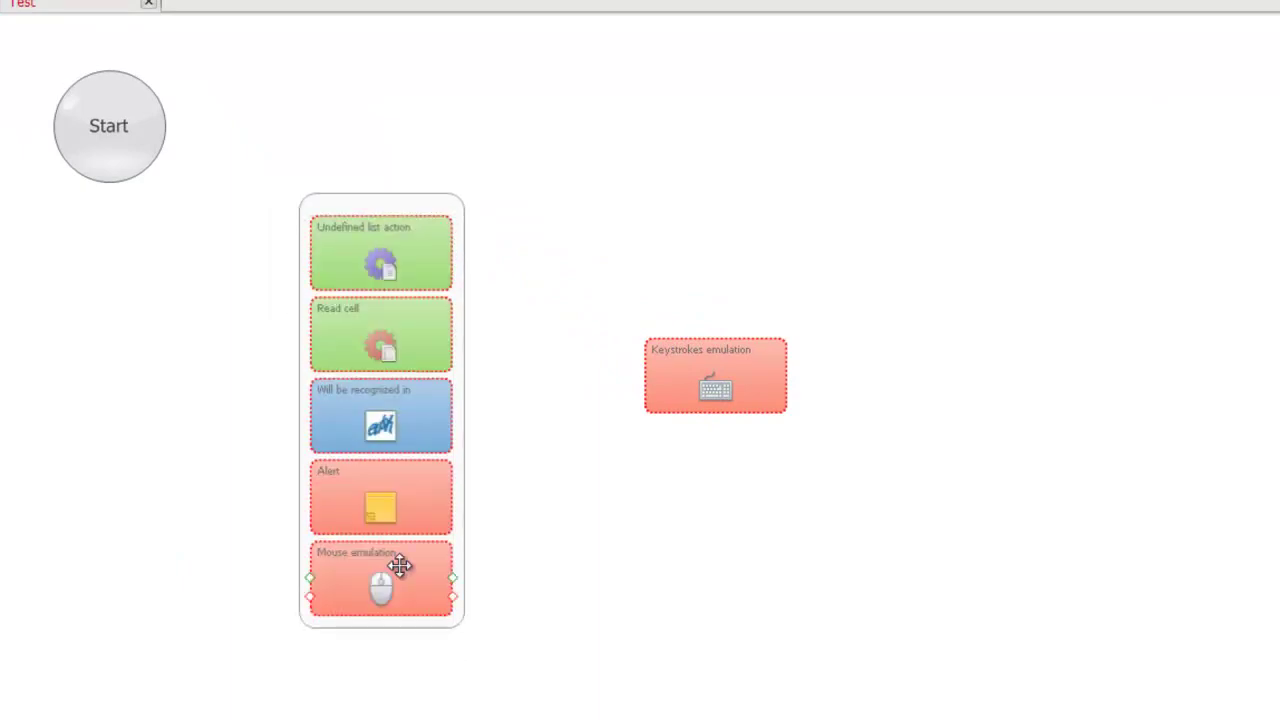
{"action": "left_click", "coordinate": [363, 222]}
{"action": "left_click", "coordinate": [376, 586]}
{"action": "left_click", "coordinate": [328, 284]}
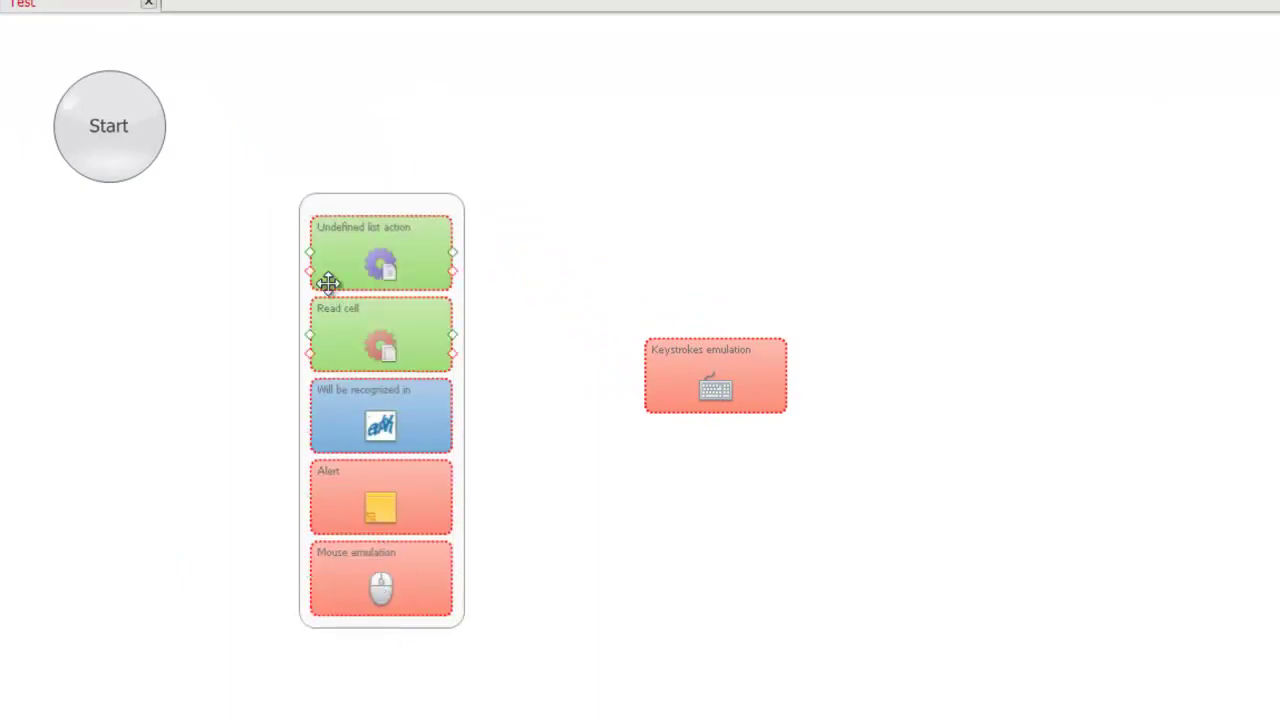
{"action": "left_click", "coordinate": [330, 445]}
{"action": "left_click", "coordinate": [367, 470]}
{"action": "left_click", "coordinate": [361, 562]}
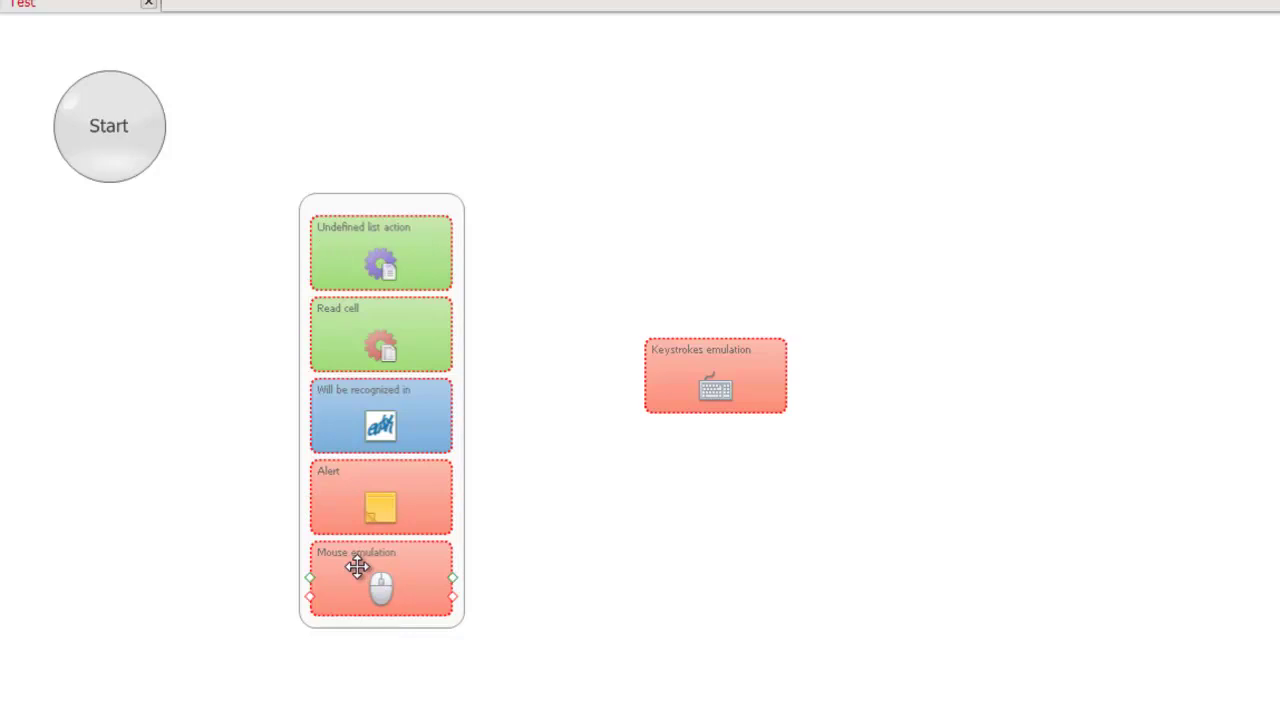
Pull the captcha recognition action out of the group and split Alert and Mouse emulation off into a new group
{"action": "left_click", "coordinate": [379, 420]}
{"action": "left_click_drag", "start_coordinate": [374, 410], "coordinate": [728, 622]}
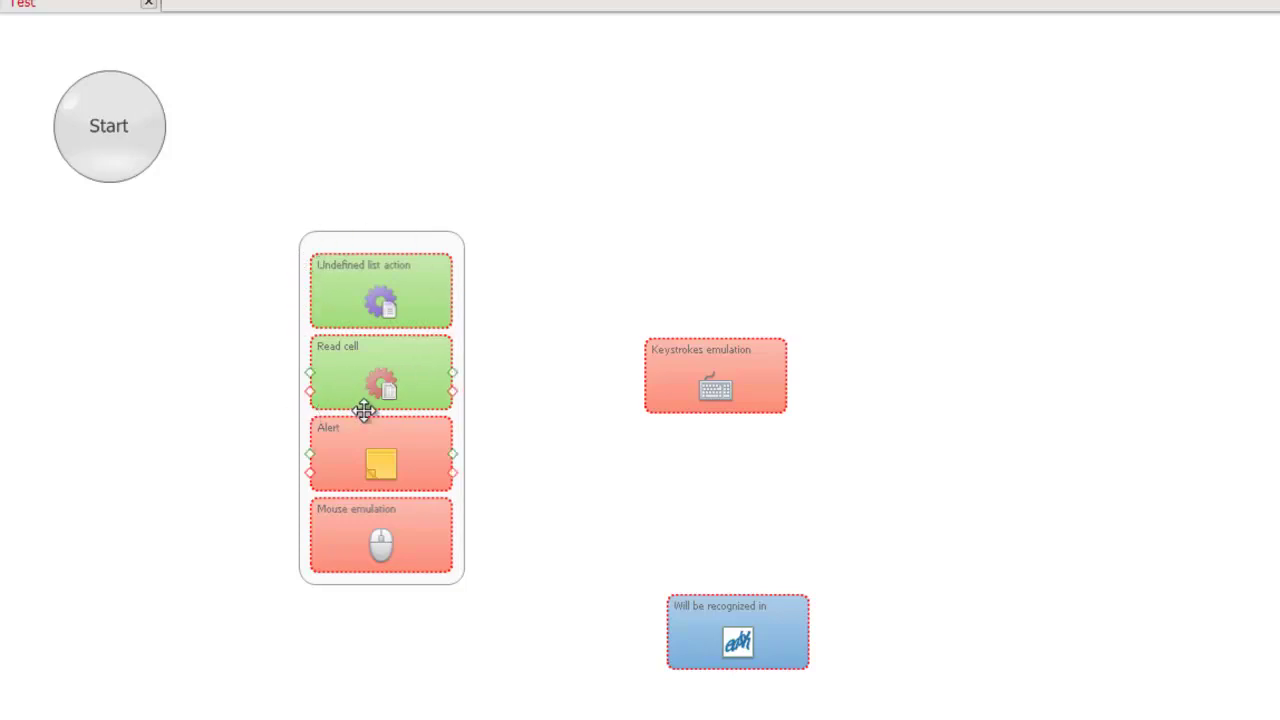
{"action": "right_click", "coordinate": [368, 413]}
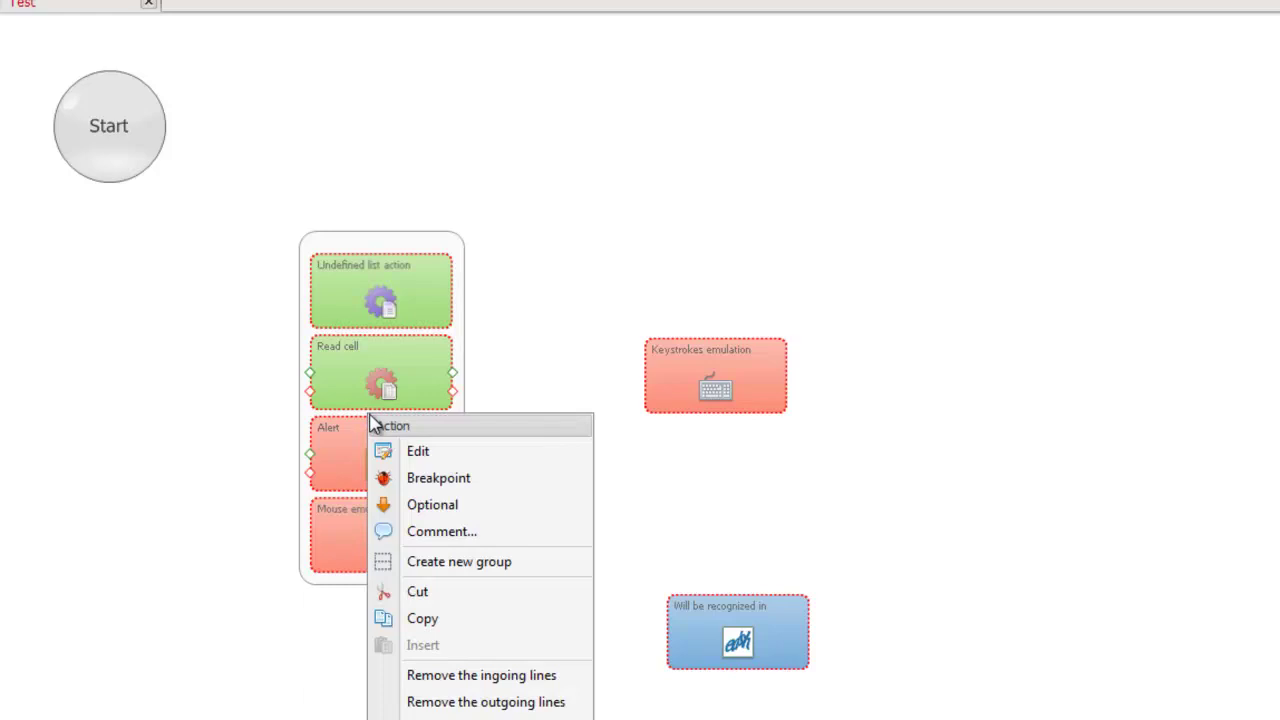
{"action": "left_click", "coordinate": [540, 570]}
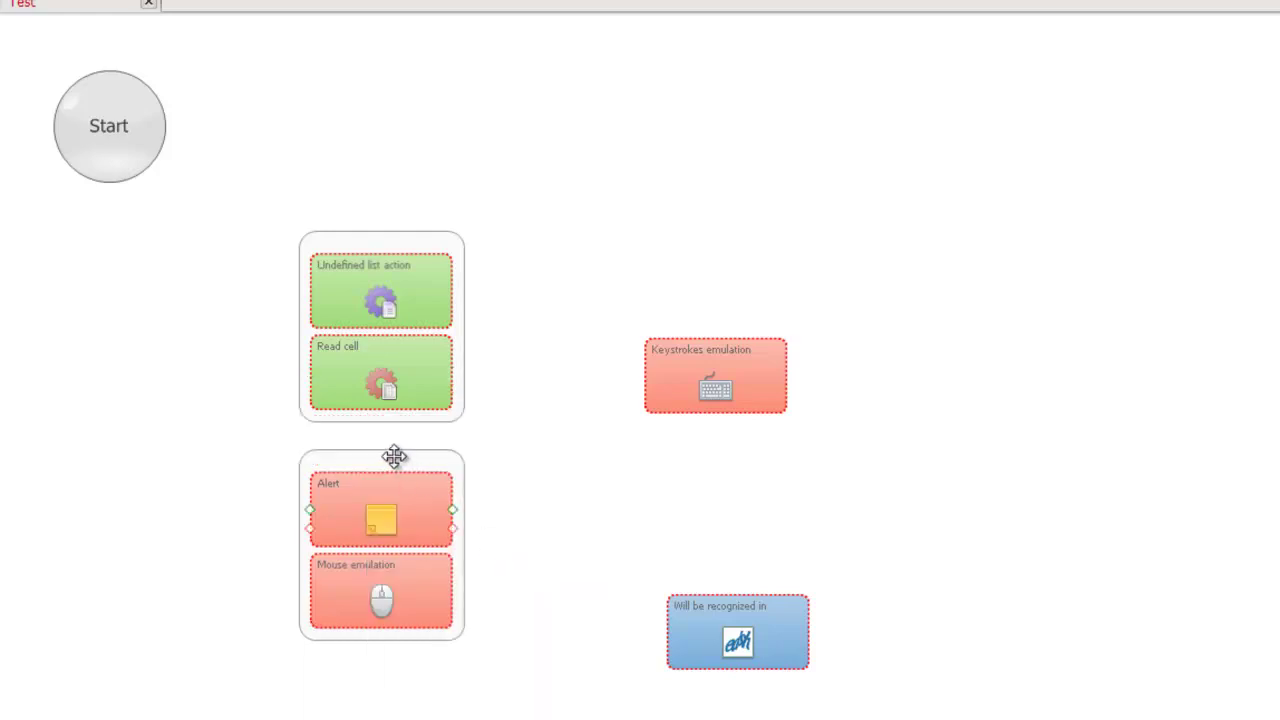
Attach the list and Read cell group beneath the Alert and Mouse emulation group, and move the merged group right
{"action": "left_click_drag", "start_coordinate": [394, 457], "coordinate": [184, 244]}
{"action": "left_click_drag", "start_coordinate": [375, 245], "coordinate": [195, 430]}
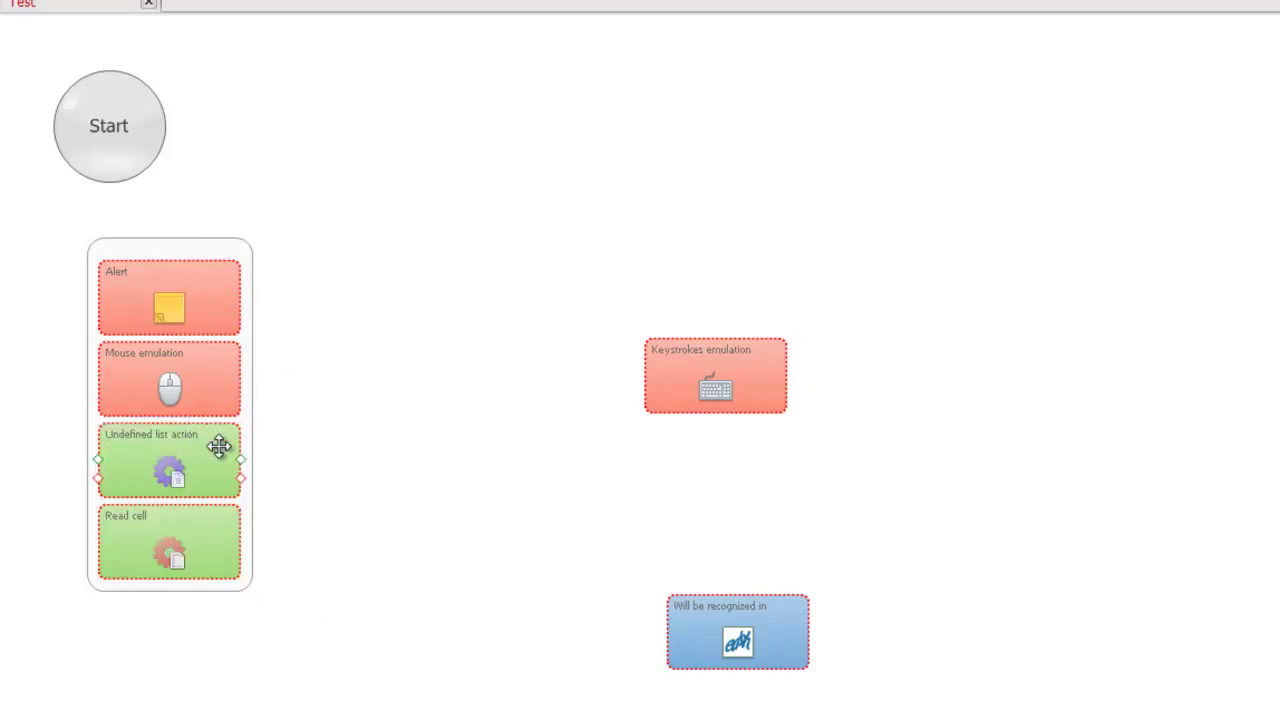
{"action": "left_click_drag", "start_coordinate": [155, 250], "coordinate": [334, 251]}
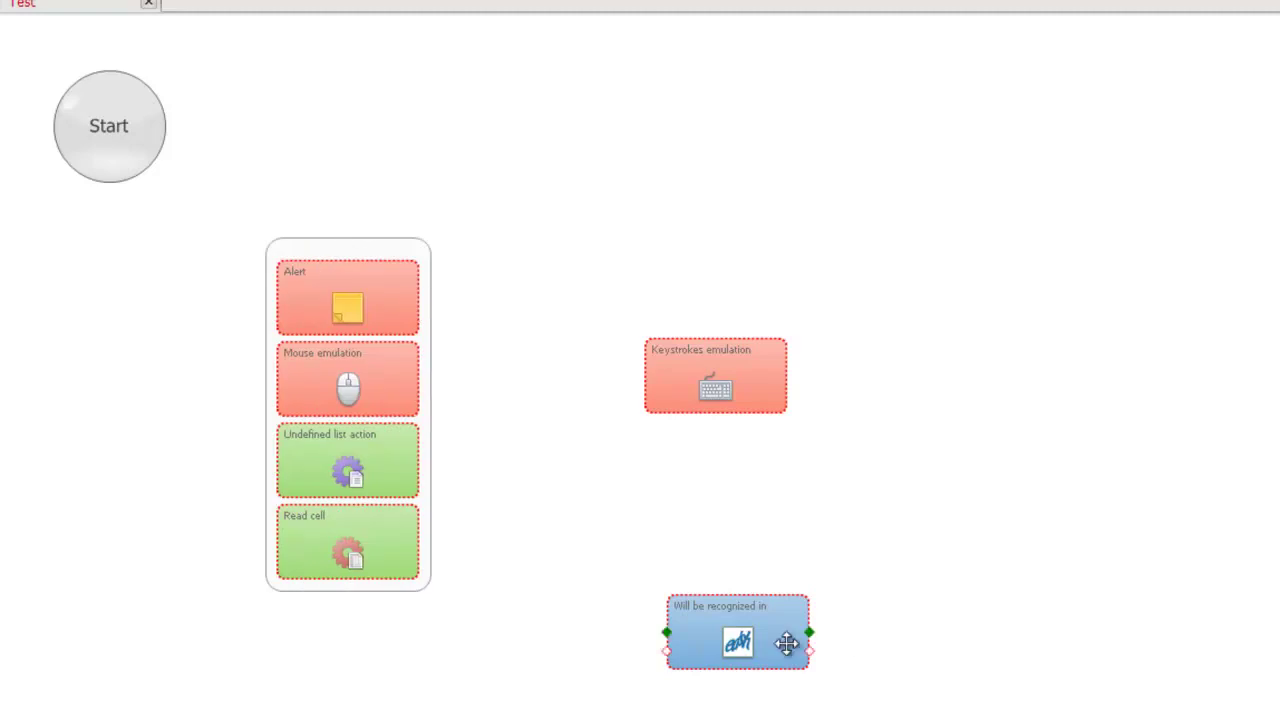
Rearrange the captcha and Keystrokes emulation actions beside the group and connect Start to Keystrokes emulation
{"action": "left_click_drag", "start_coordinate": [761, 657], "coordinate": [648, 549]}
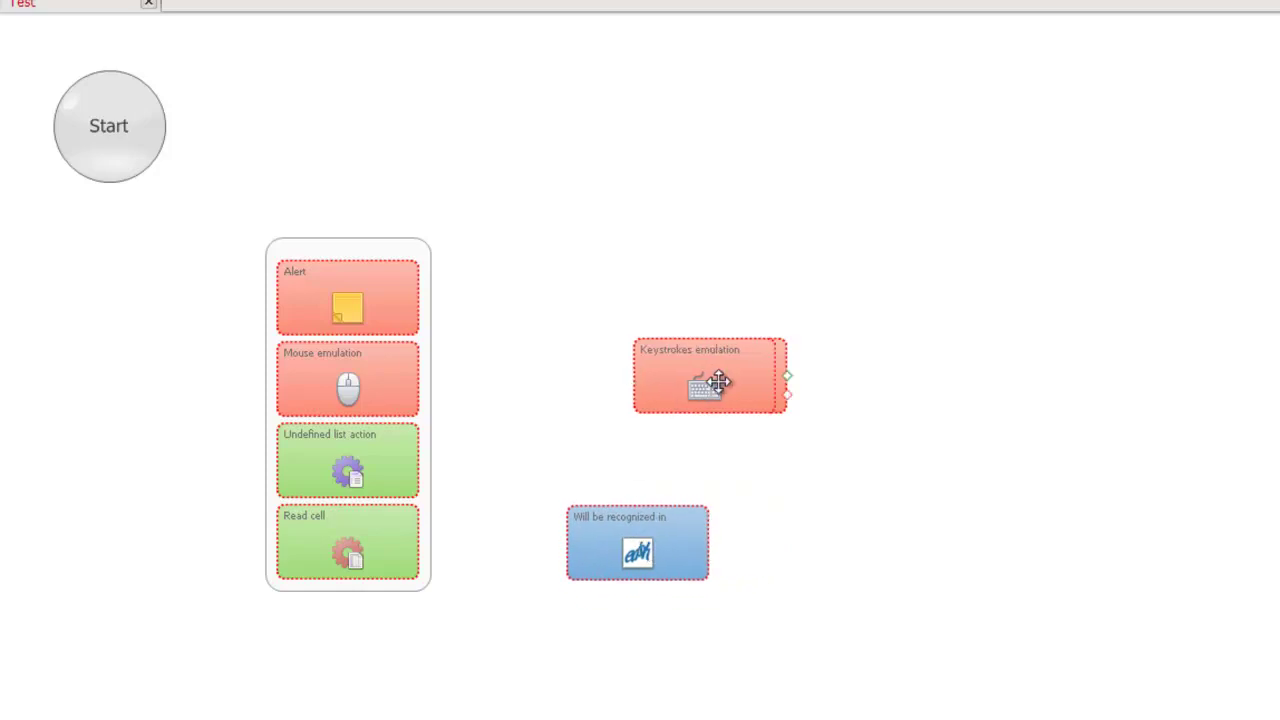
{"action": "left_click_drag", "start_coordinate": [720, 383], "coordinate": [666, 395]}
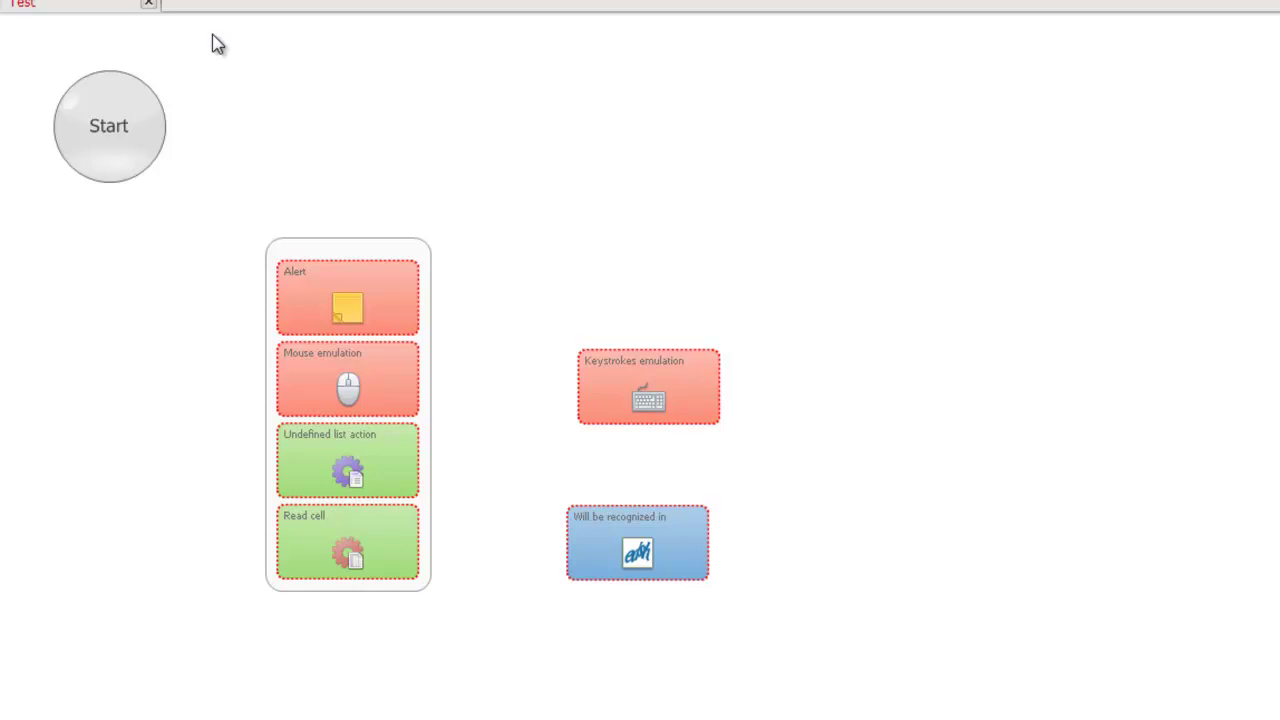
{"action": "left_click_drag", "start_coordinate": [213, 29], "coordinate": [23, 220]}
{"action": "mouse_move", "coordinate": [109, 123]}
{"action": "left_mouse_down"}
{"action": "mouse_move", "coordinate": [100, 140]}
{"action": "mouse_move", "coordinate": [116, 122]}
{"action": "left_mouse_up"}
{"action": "left_click_drag", "start_coordinate": [181, 131], "coordinate": [698, 220]}
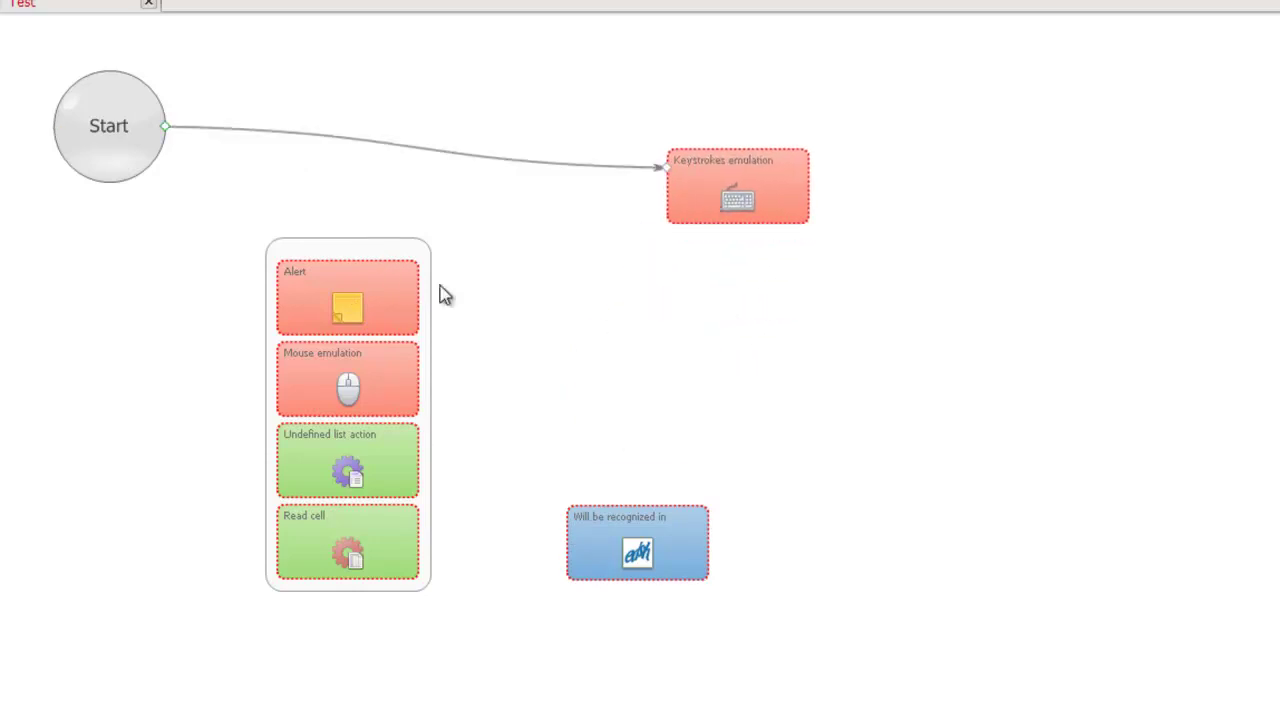
Move the group down and connect Keystrokes emulation's green output to Alert and its red output to the undefined list action
{"action": "left_click_drag", "start_coordinate": [349, 245], "coordinate": [347, 336]}
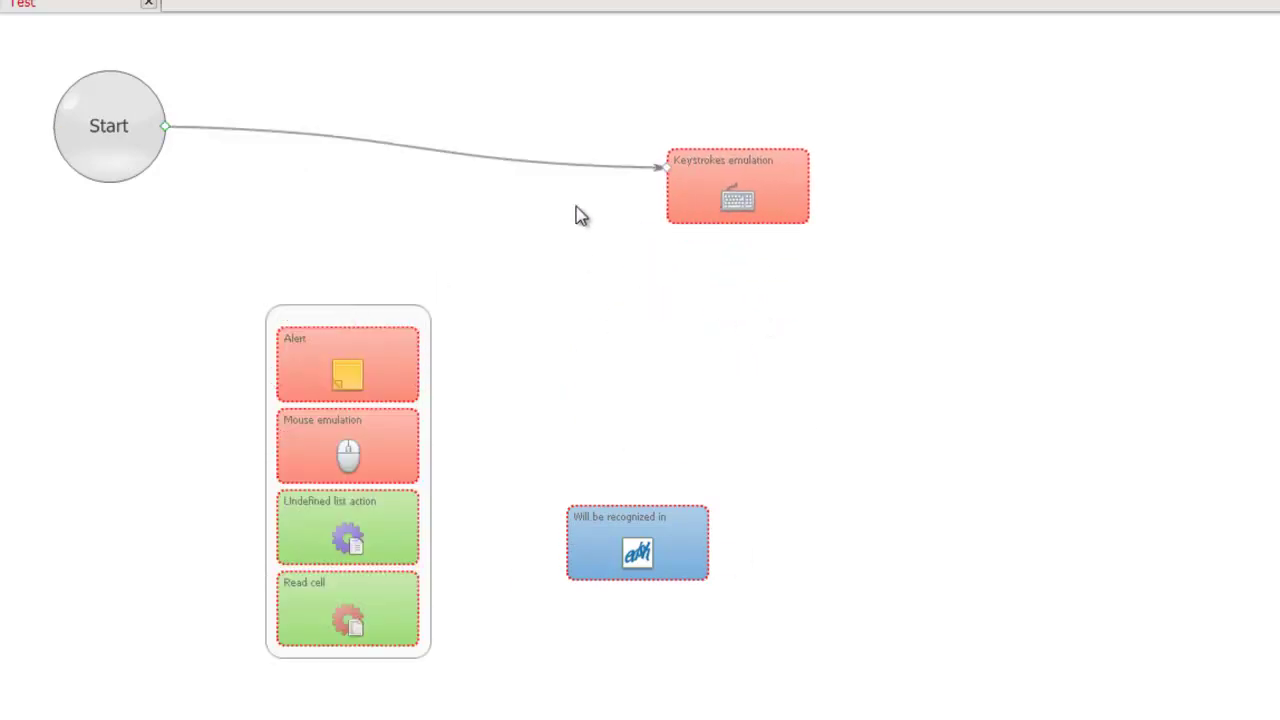
{"action": "mouse_move", "coordinate": [663, 178]}
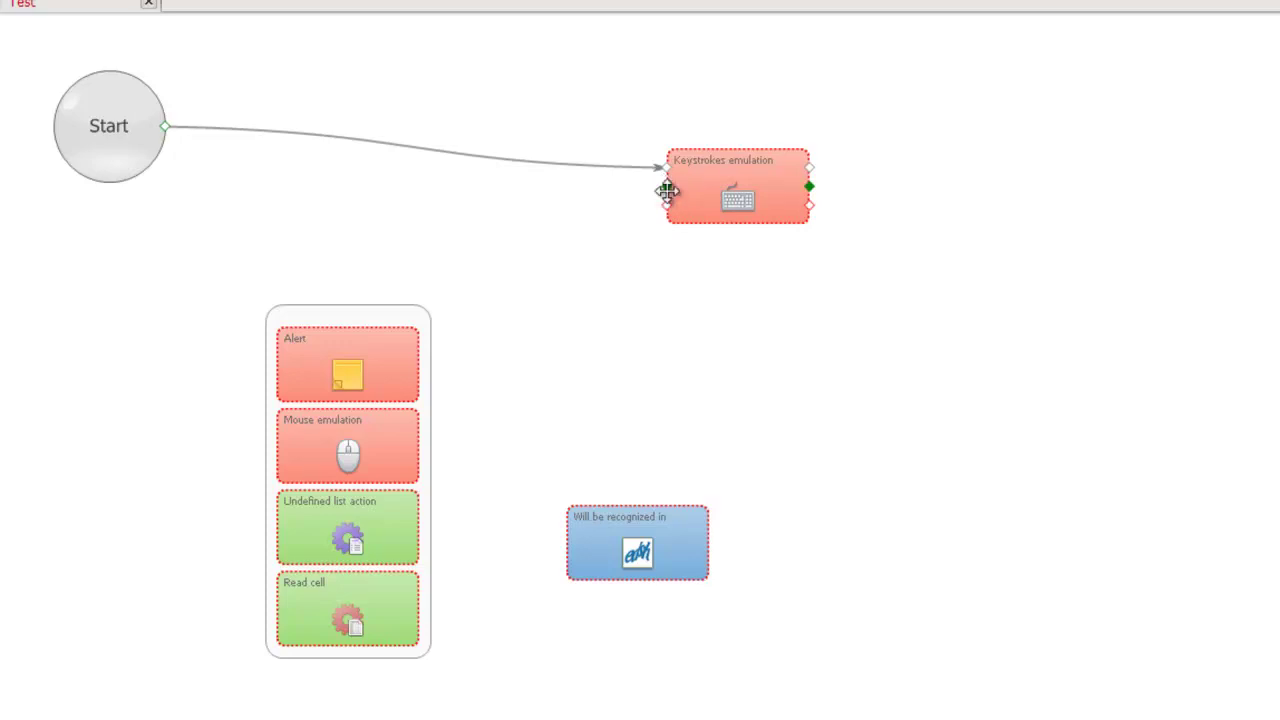
{"action": "mouse_move", "coordinate": [667, 208]}
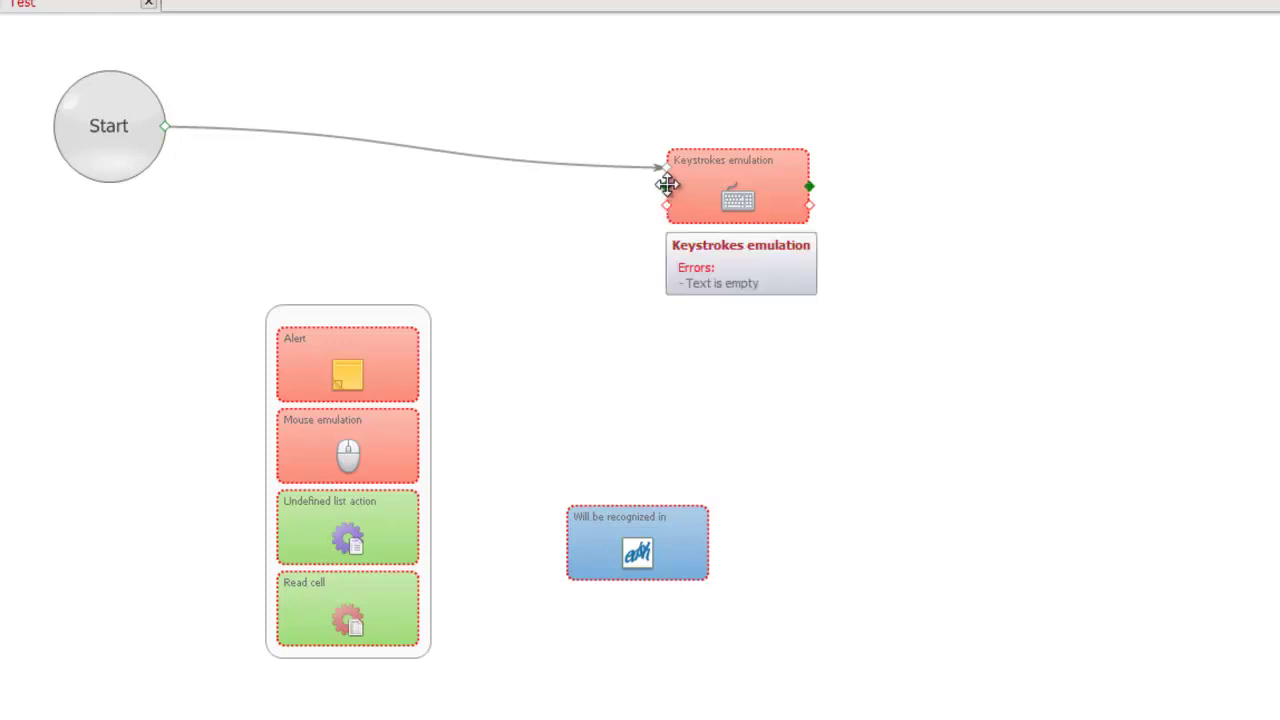
{"action": "left_click_drag", "start_coordinate": [640, 190], "coordinate": [423, 347]}
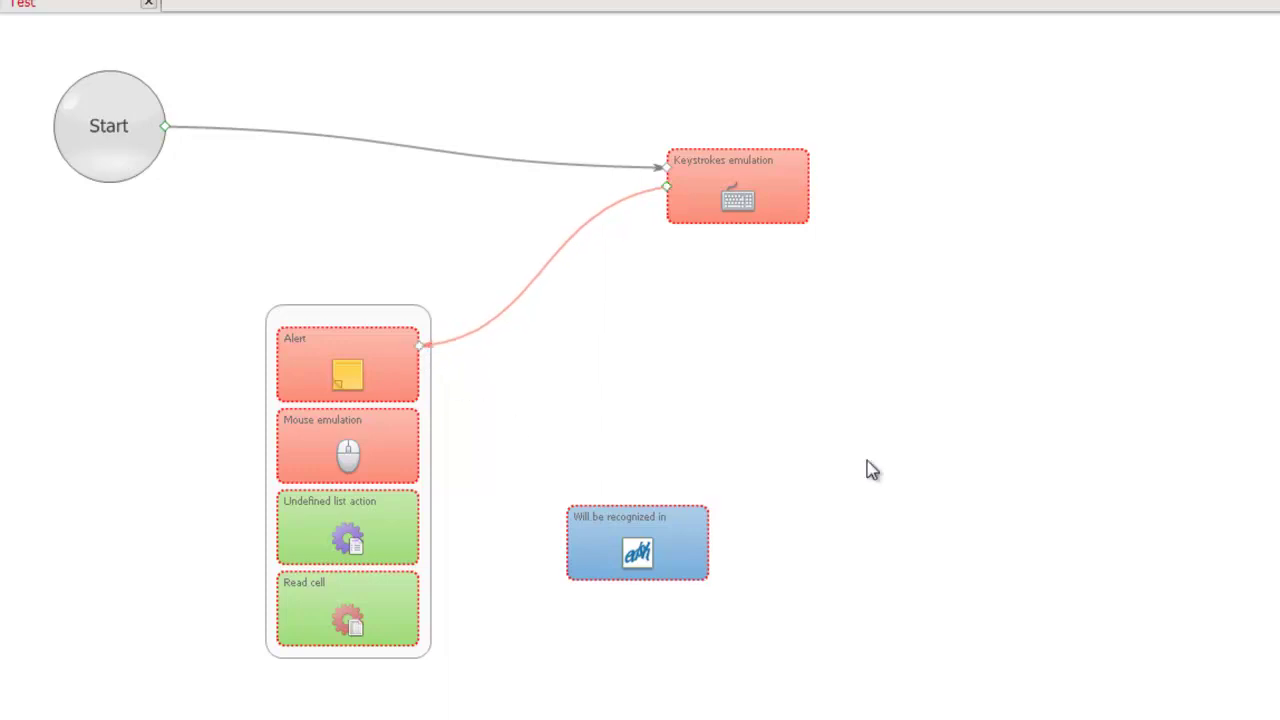
{"action": "left_click_drag", "start_coordinate": [667, 204], "coordinate": [422, 507]}
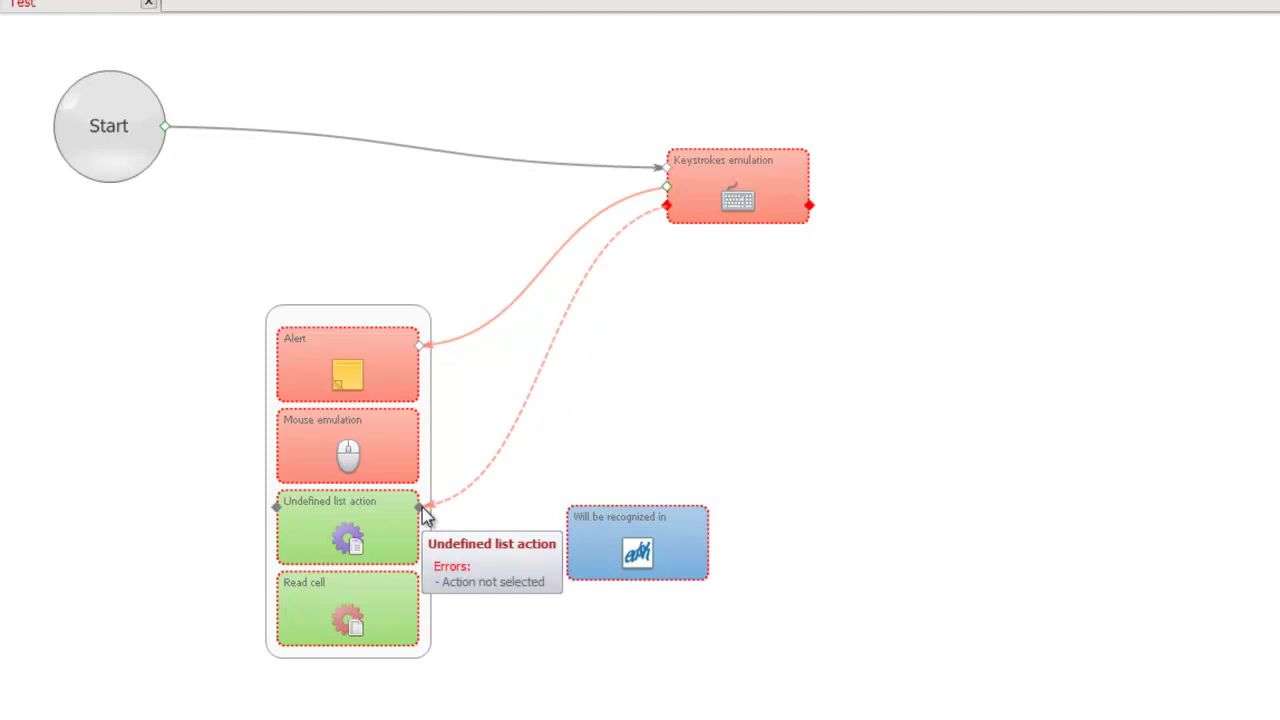
Move the captcha action to the right, clear of the lines, and shift the four-action group up closer to Start
{"action": "left_click_drag", "start_coordinate": [632, 540], "coordinate": [810, 507]}
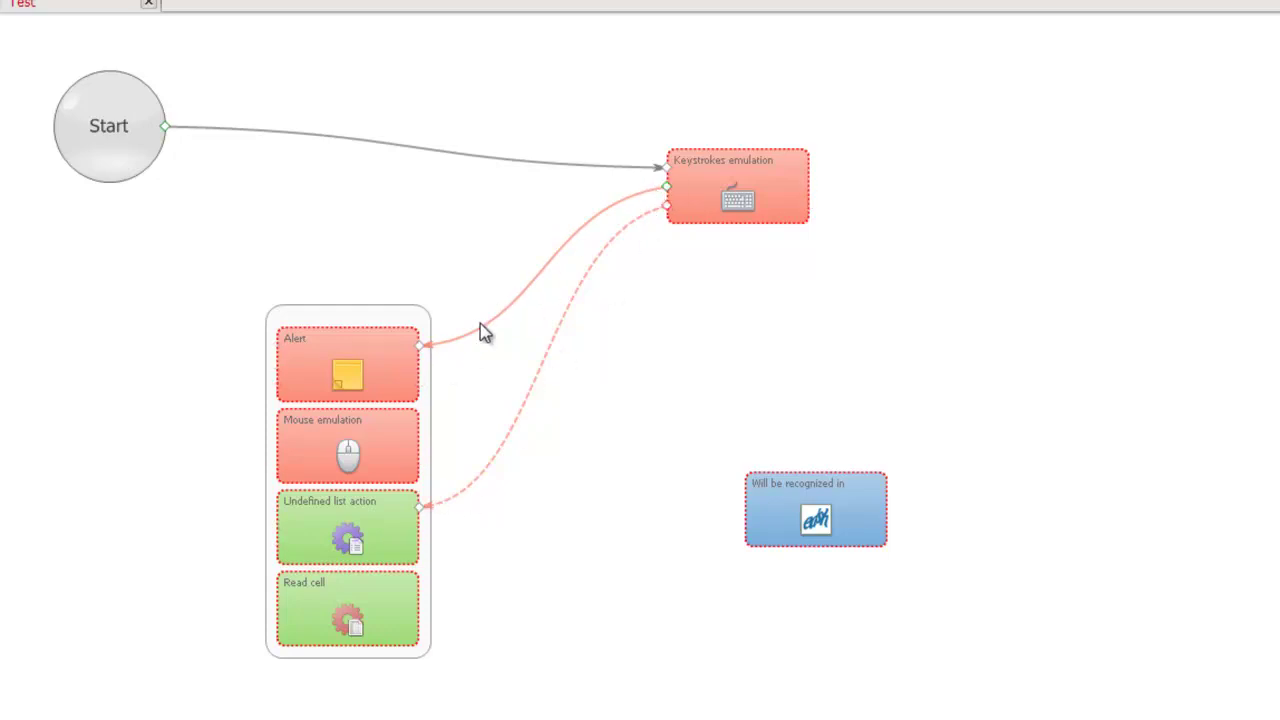
{"action": "left_click_drag", "start_coordinate": [354, 309], "coordinate": [343, 242]}
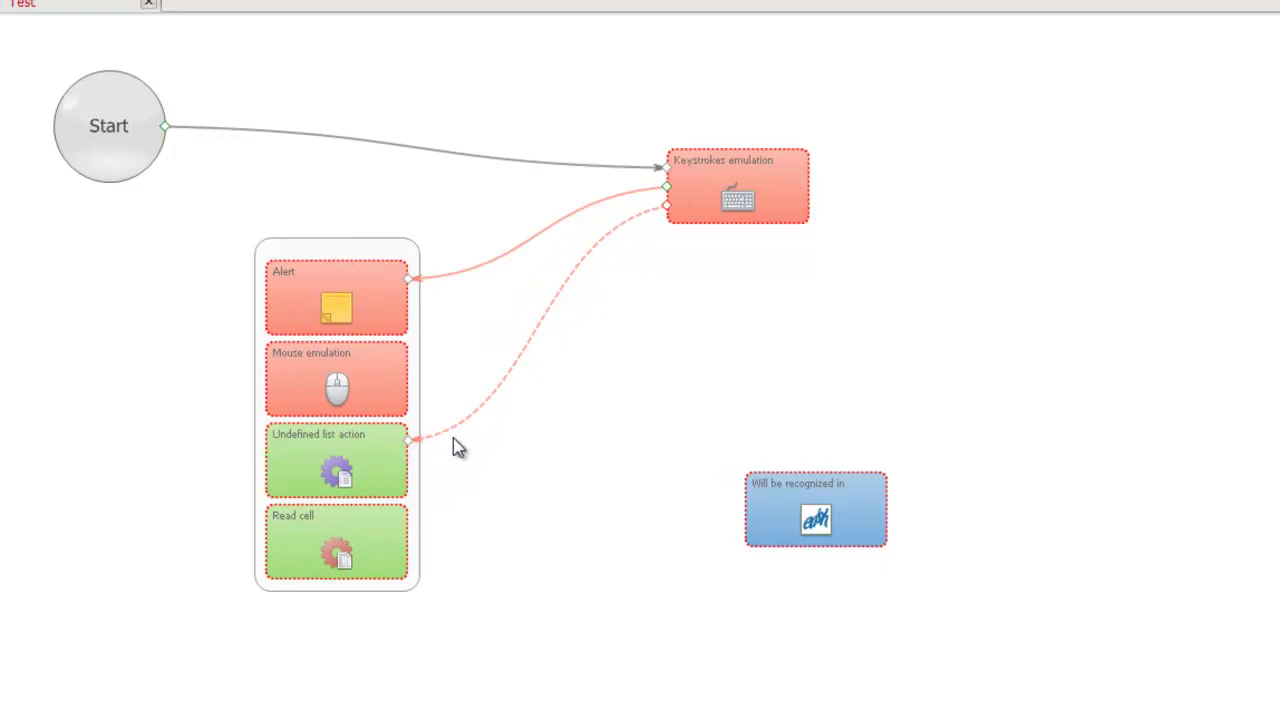
{"action": "left_click_drag", "start_coordinate": [830, 536], "coordinate": [789, 494]}
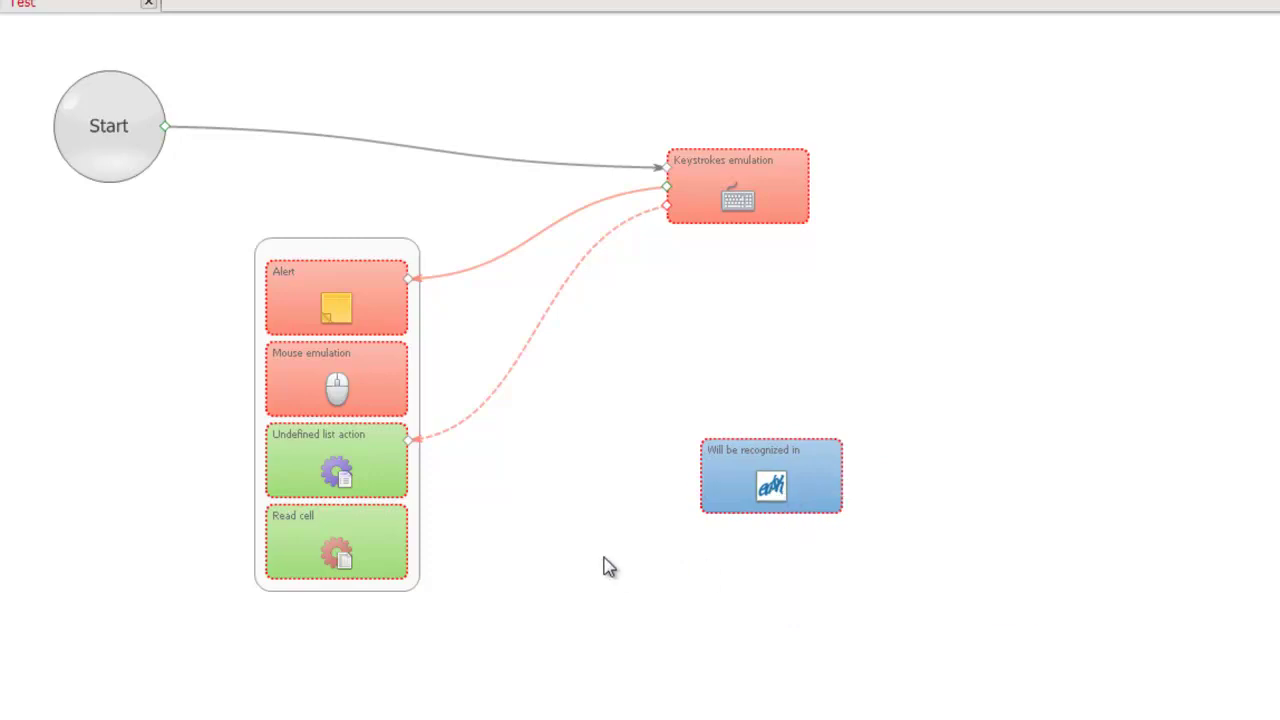
Replace the dashed line to the list action with one from Keystrokes emulation's red output to the captcha action, placed directly below it
{"action": "right_click", "coordinate": [555, 297]}
{"action": "right_click", "coordinate": [567, 283]}
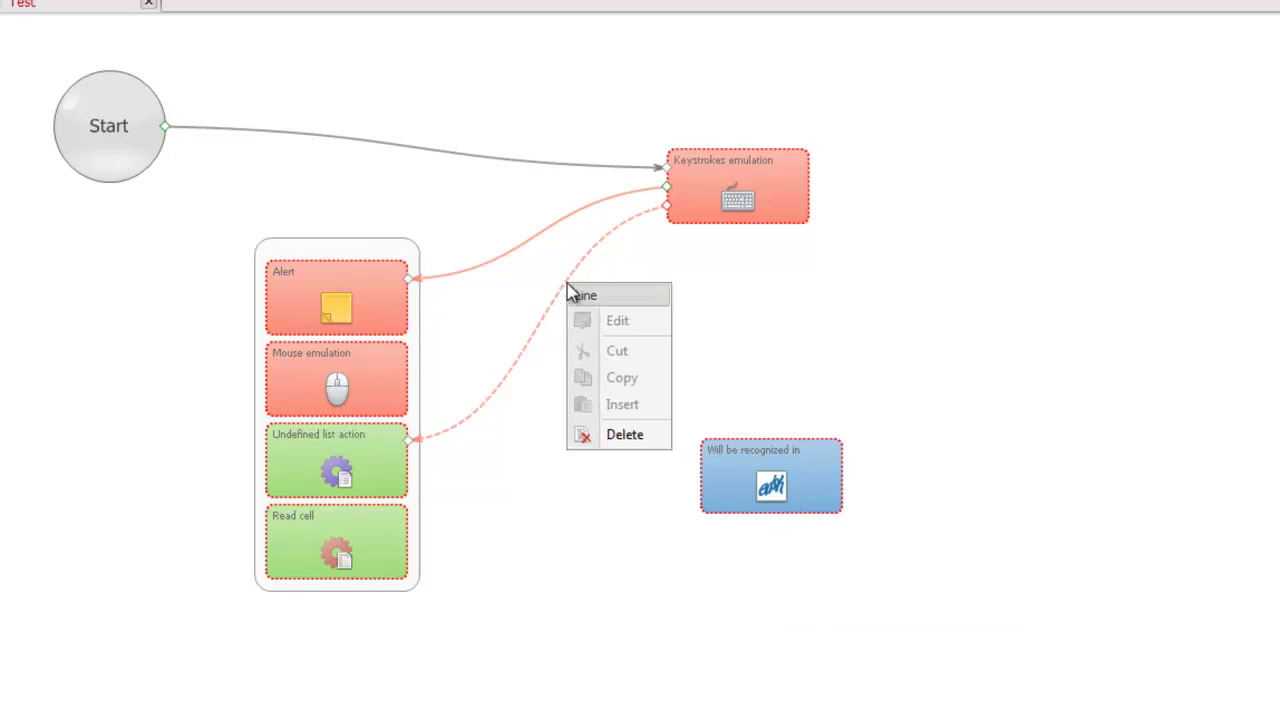
{"action": "left_click", "coordinate": [626, 437]}
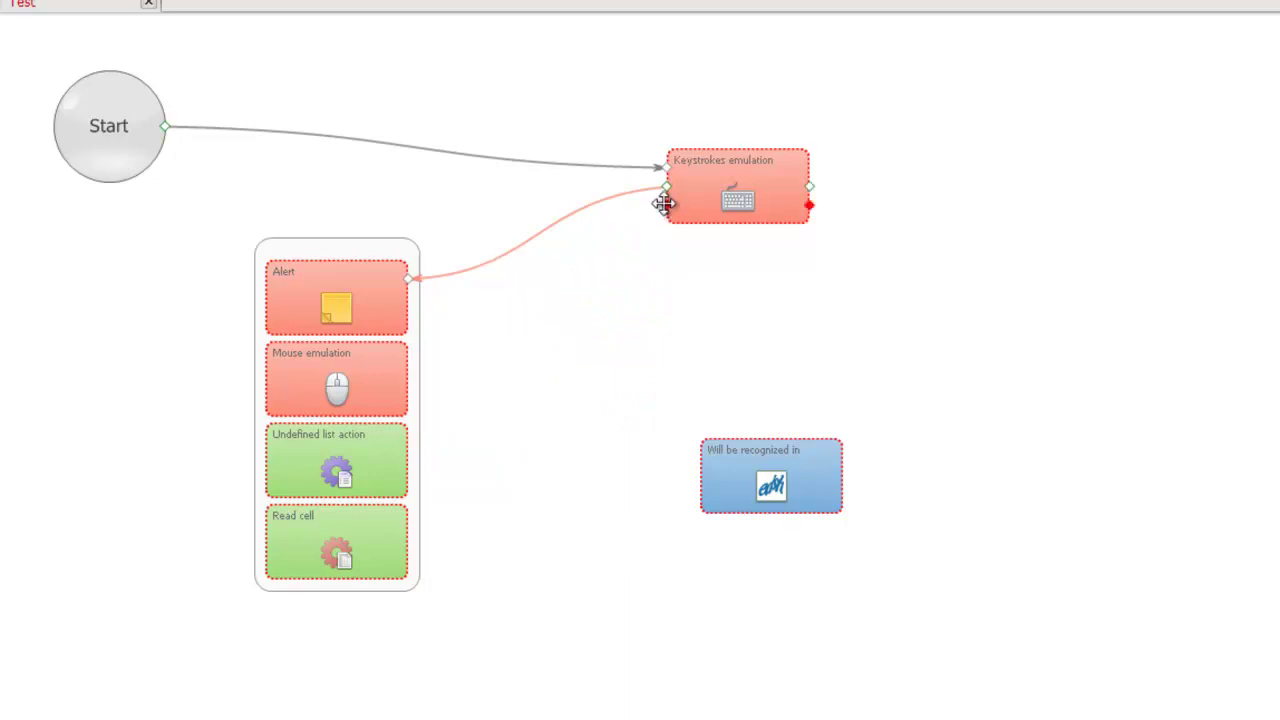
{"action": "left_click_drag", "start_coordinate": [666, 205], "coordinate": [703, 454]}
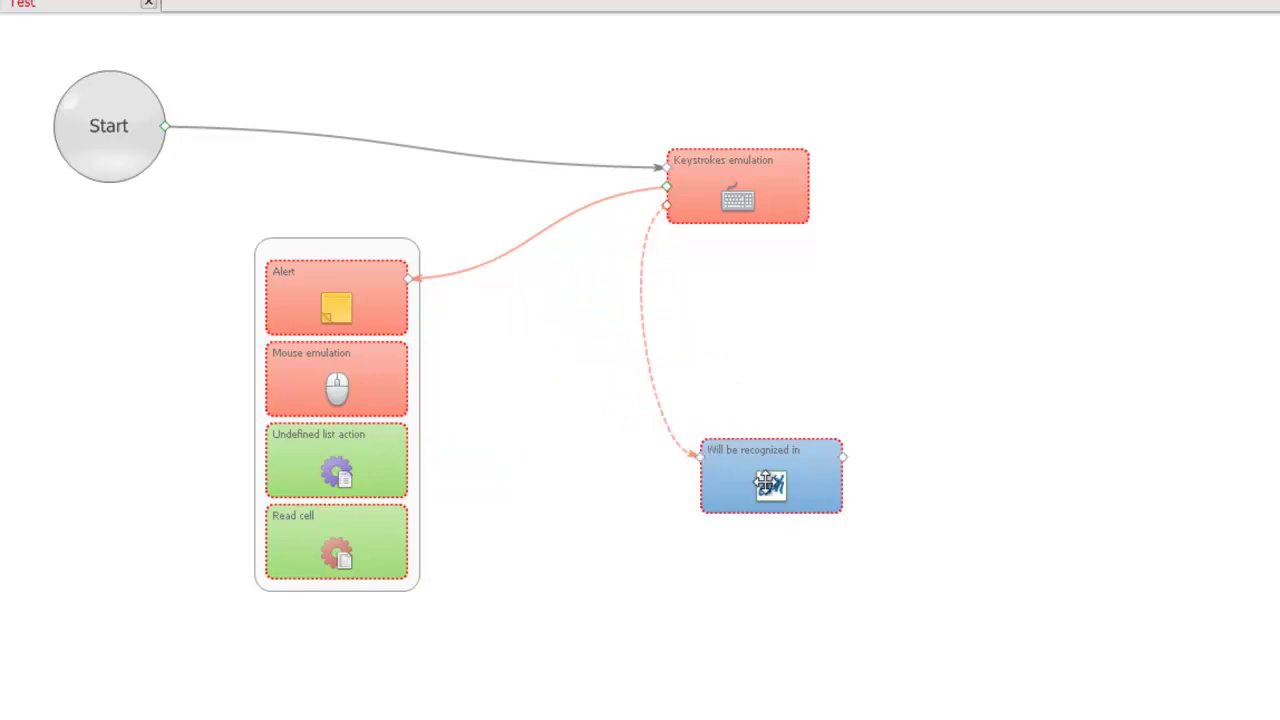
{"action": "left_click_drag", "start_coordinate": [759, 486], "coordinate": [727, 408]}
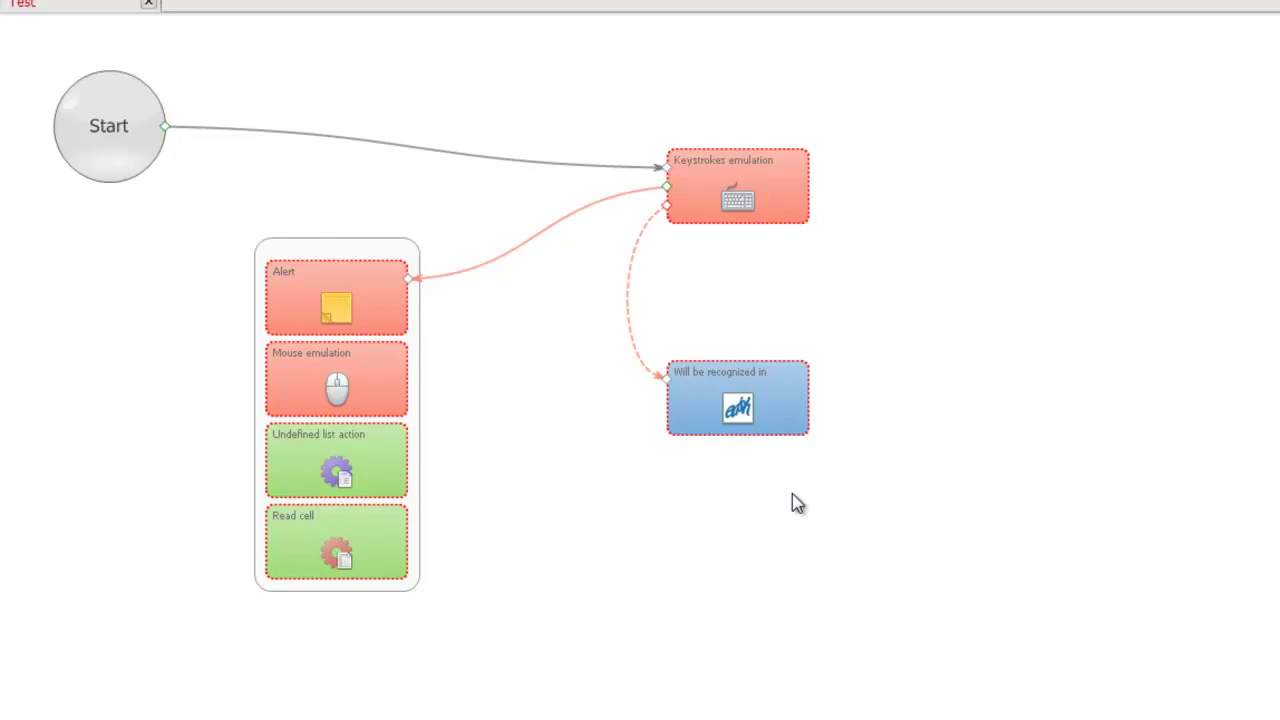